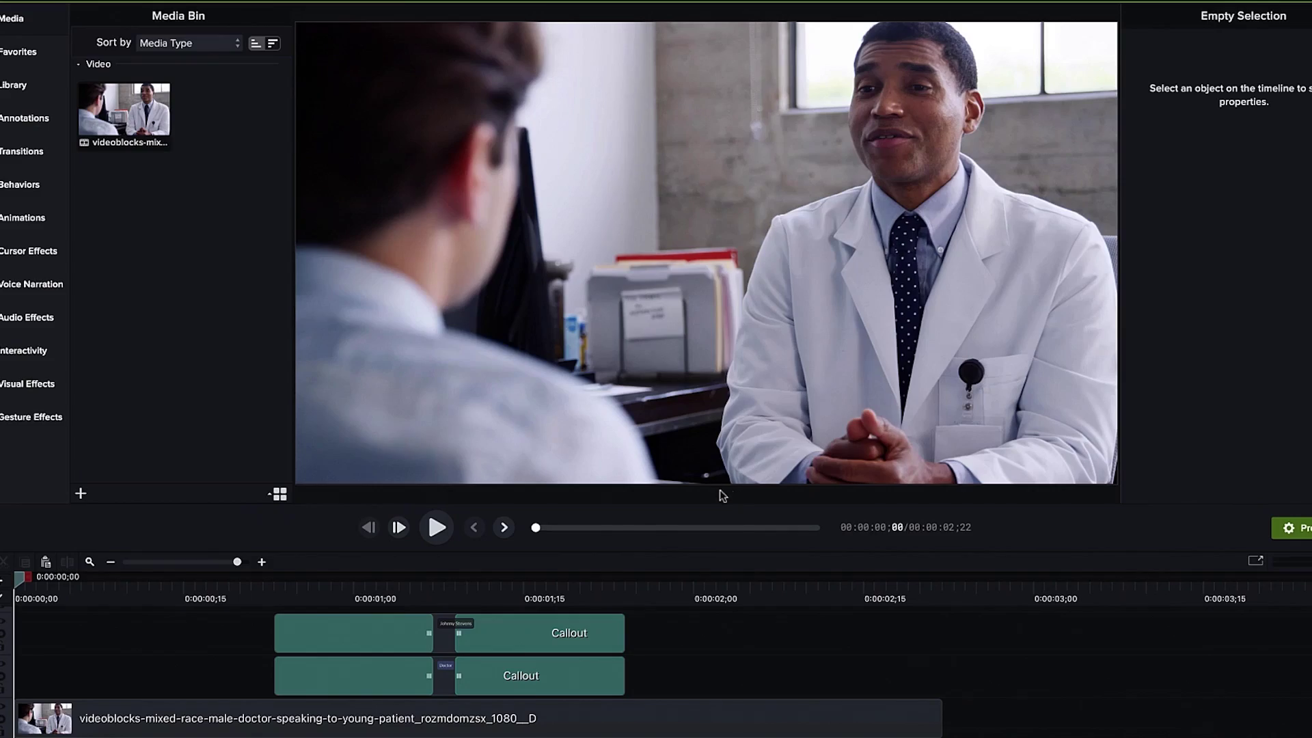
Step: At 1;08 in the example, inspect the Johnny Stevens callout and the Doctor callout's Shape properties
left_click(444, 580)
left_click(478, 420)
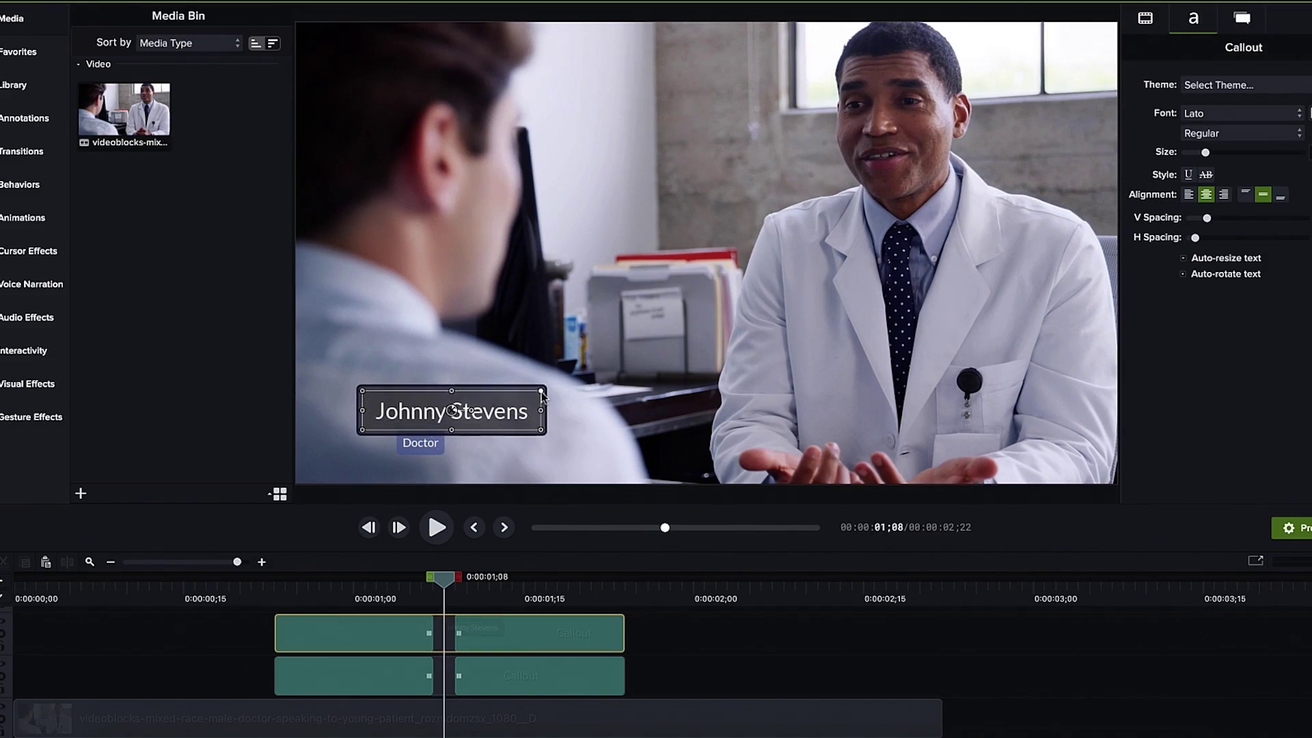
left_click(536, 469)
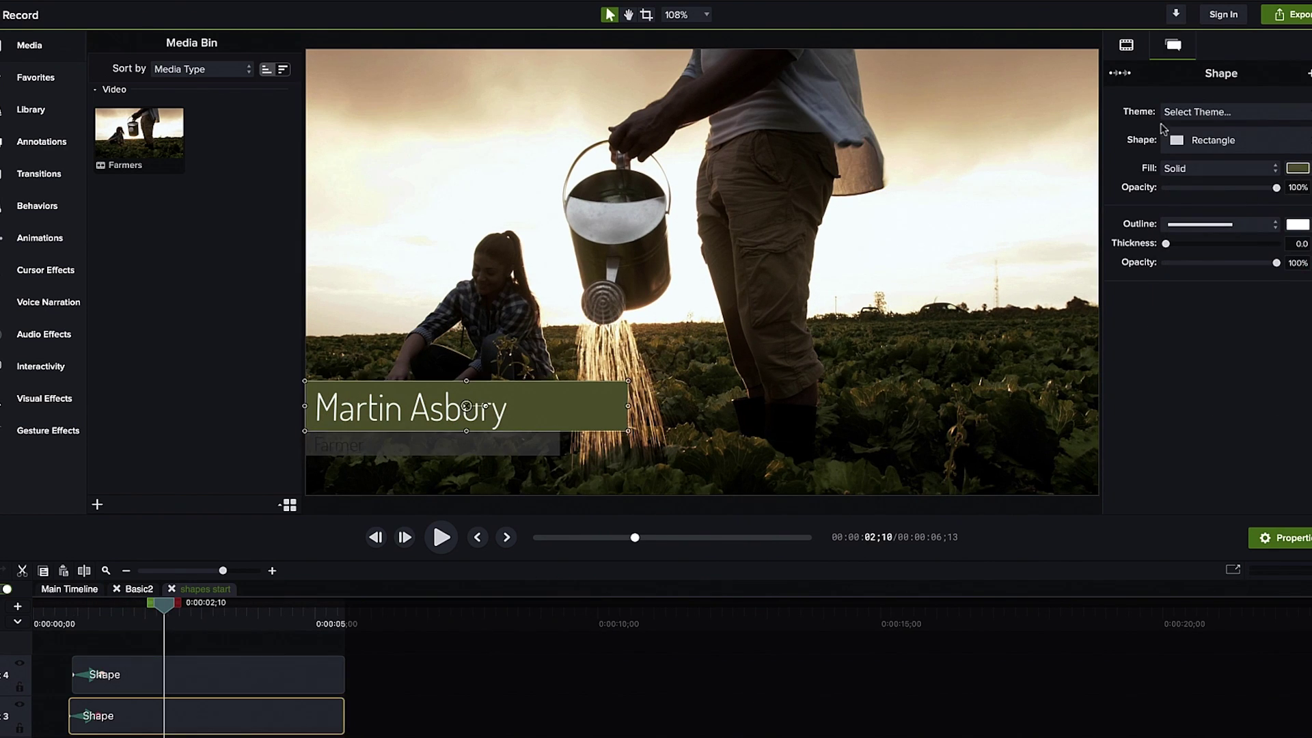
left_click_drag(1254, 194, 1276, 195)
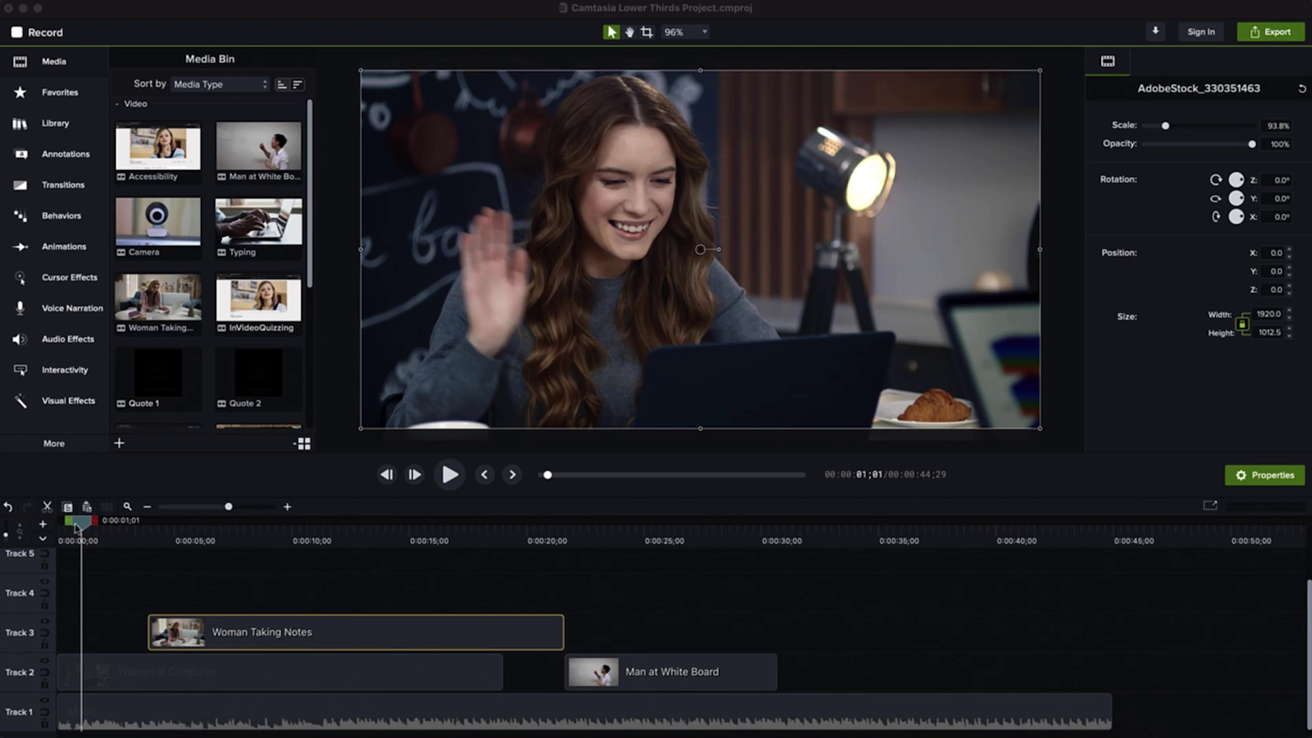
Step: From the Annotations library, choose Download More Assets and browse the Motion Graphics templates online
left_click(77, 161)
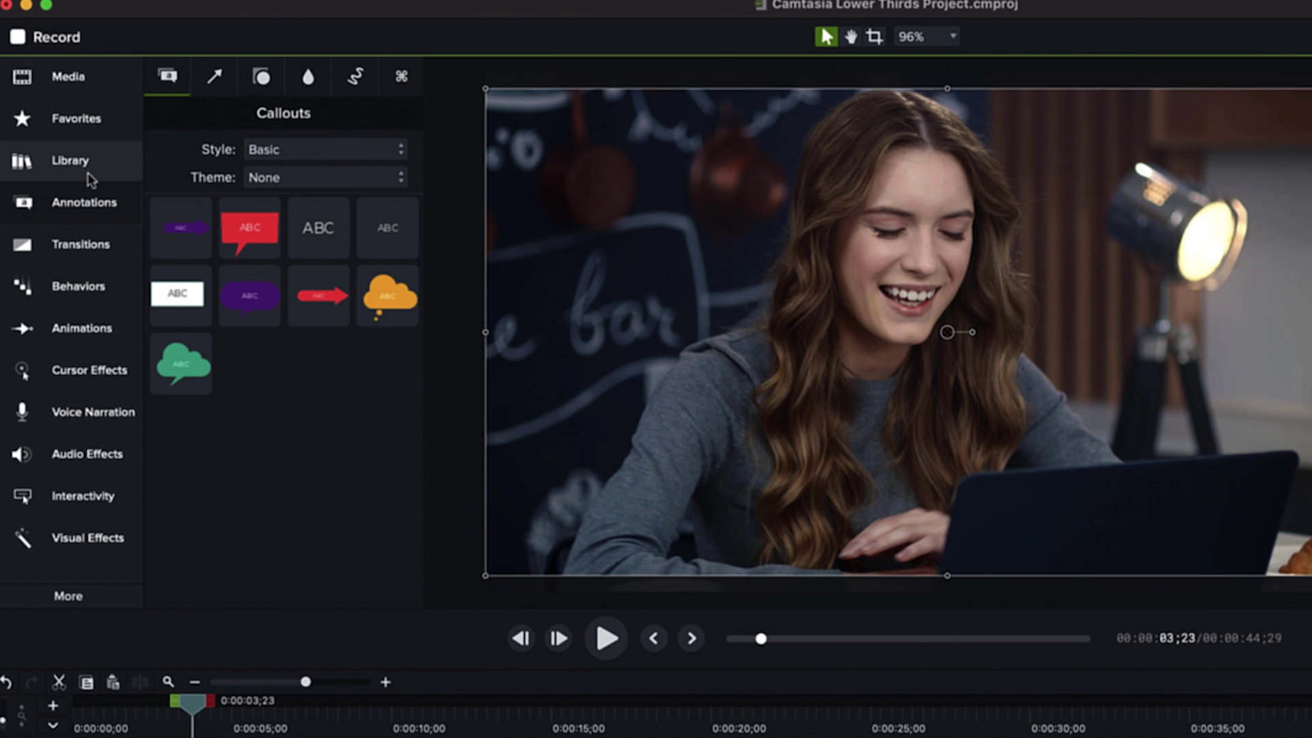
left_click(88, 175)
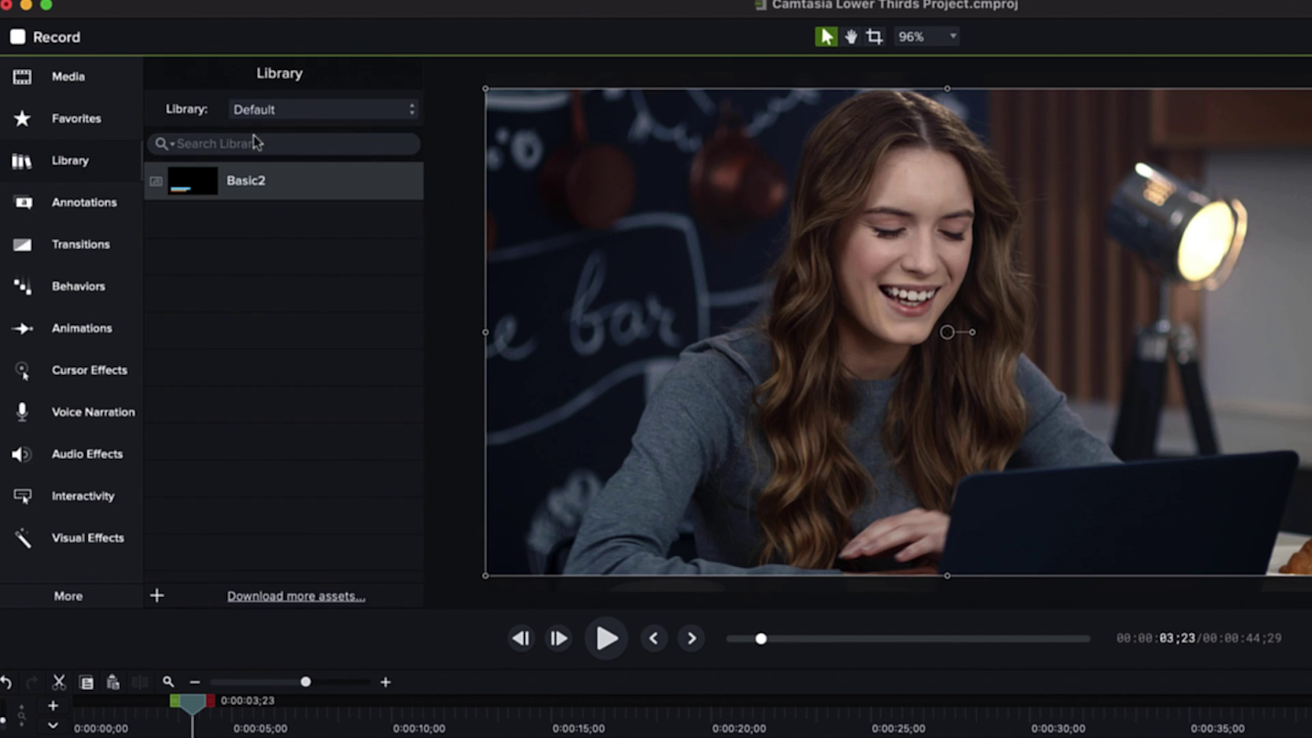
left_click(308, 113)
left_click(317, 178)
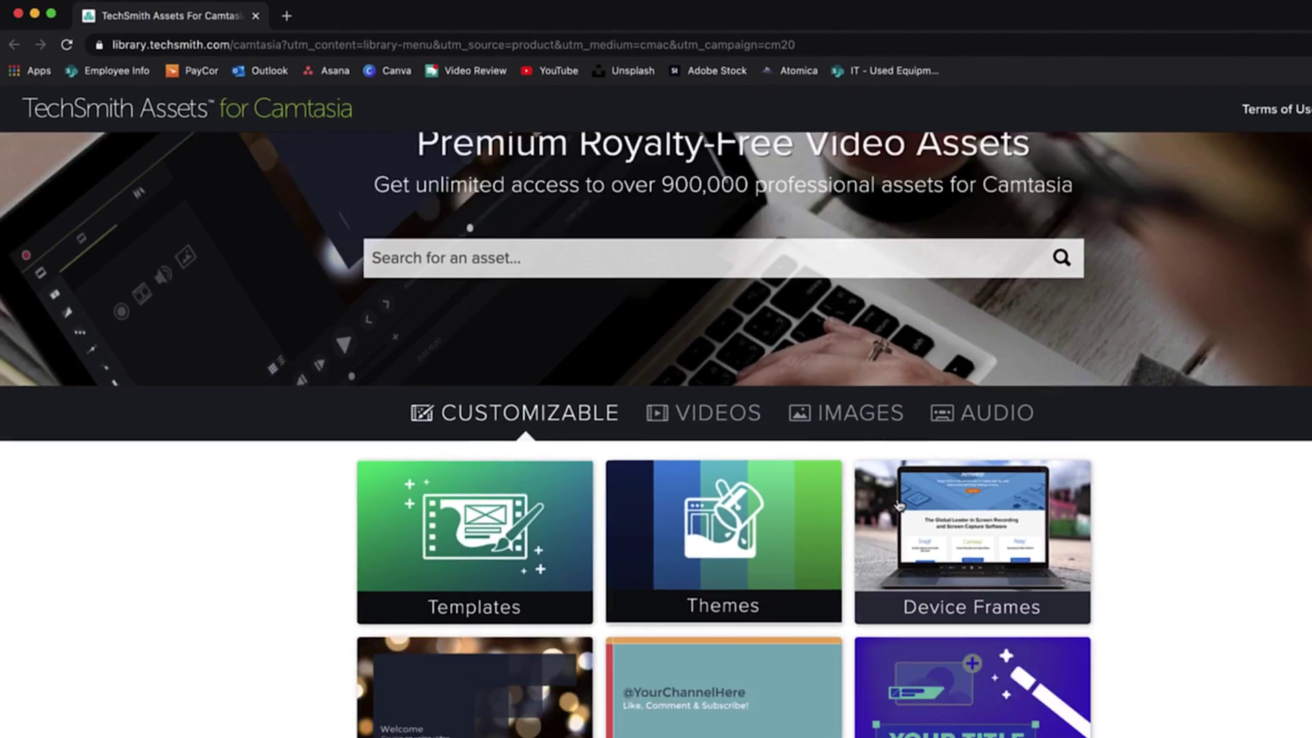
left_click(938, 725)
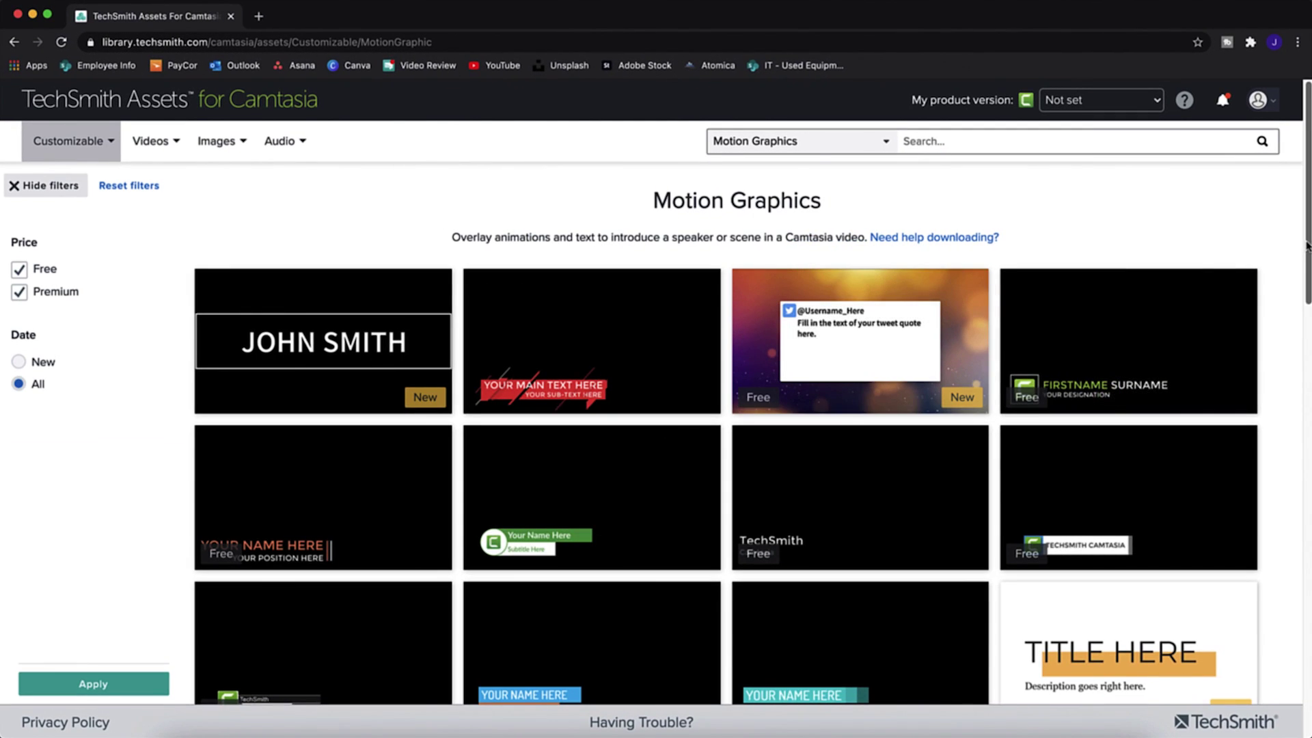
Step: Scroll the Motion Graphics grid and preview the Basic Third 1 template
scroll(1307, 246, "down", 4)
mouse_move(1119, 259)
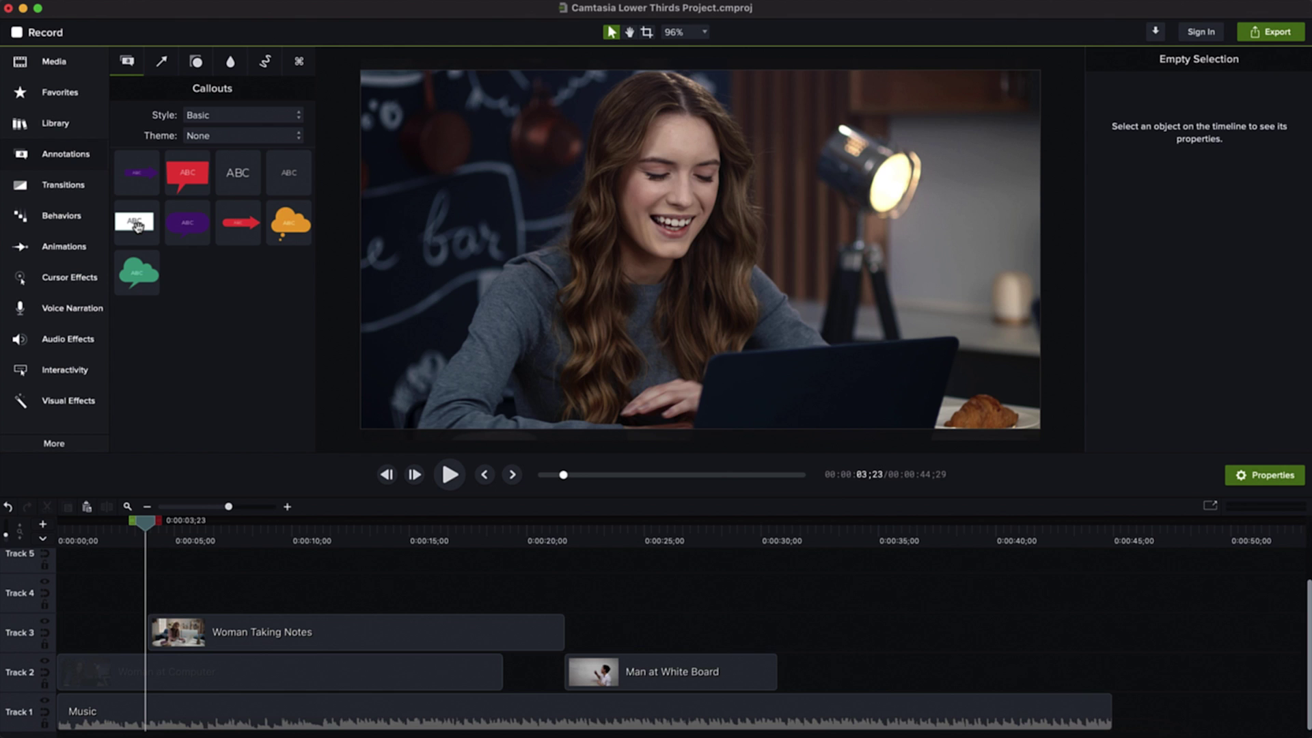
Step: Drop the white ABC callout on the video, stretch it into a wide box, and move it lower-left
left_click_drag(137, 226, 673, 255)
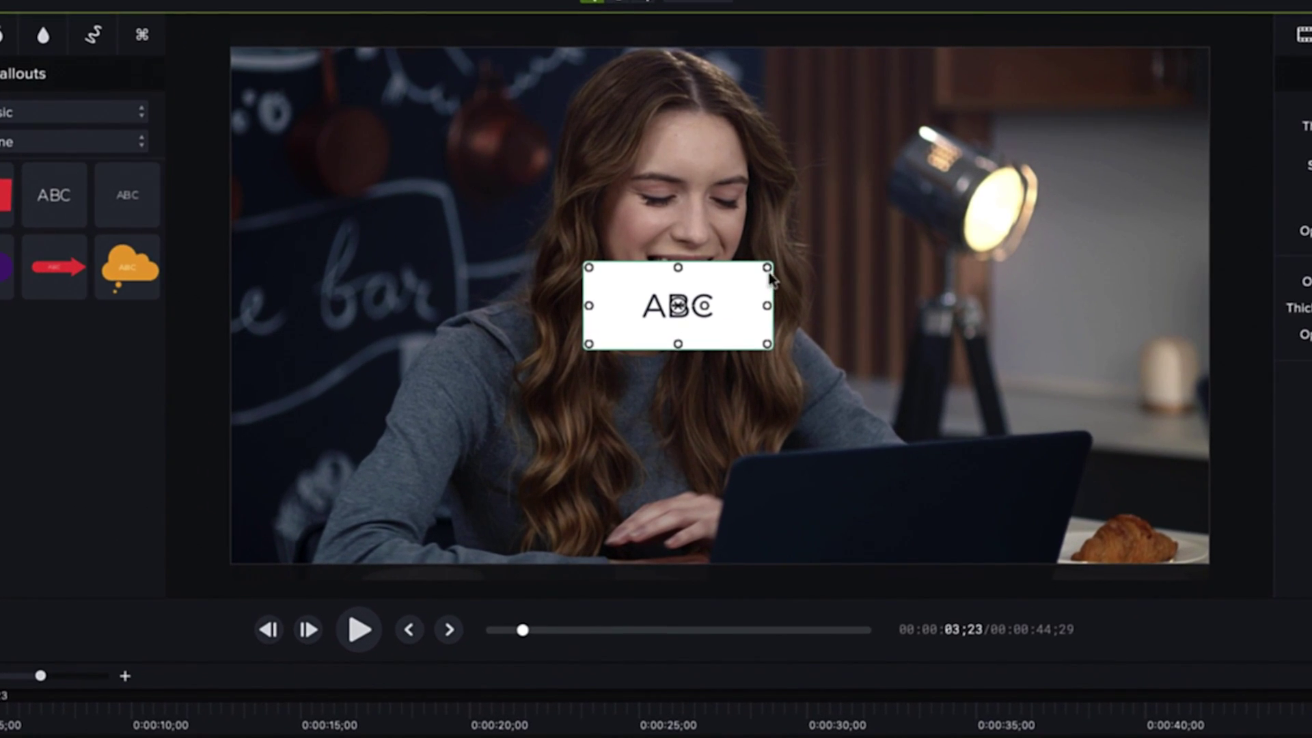
left_click_drag(769, 273, 897, 231)
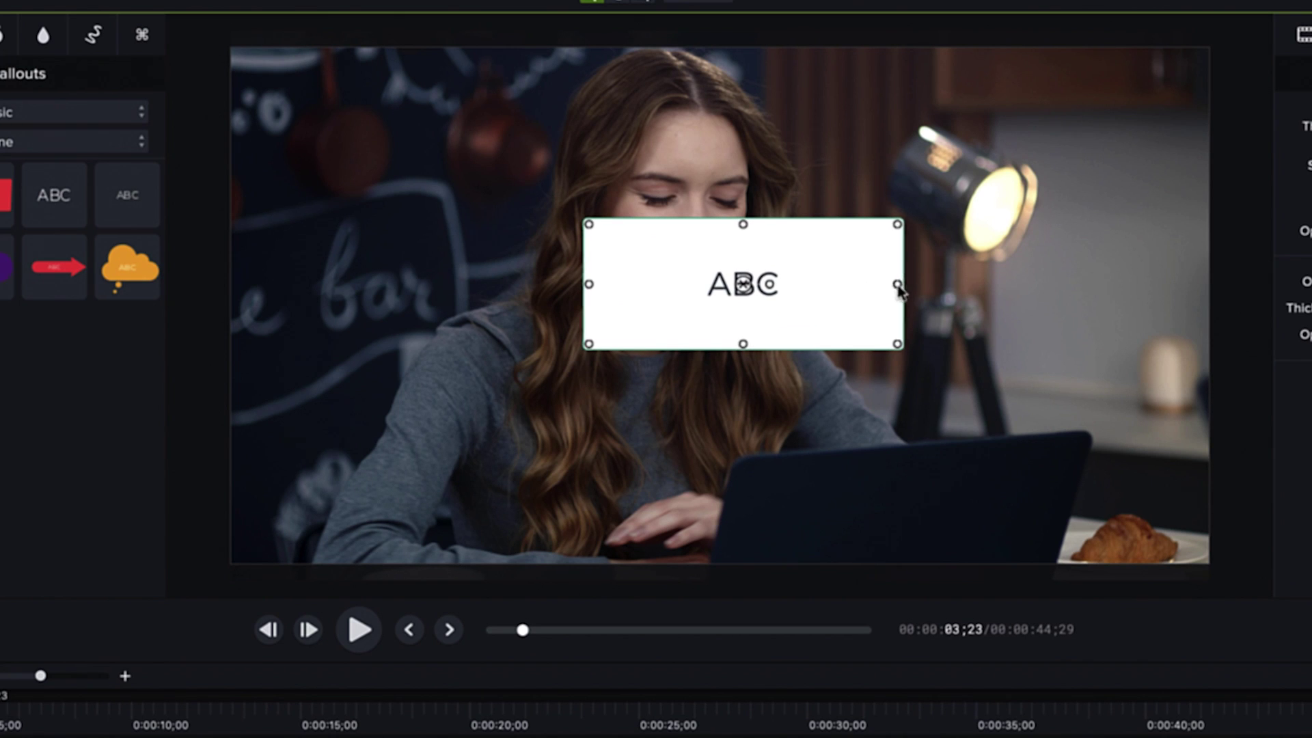
left_click_drag(898, 286, 1017, 309)
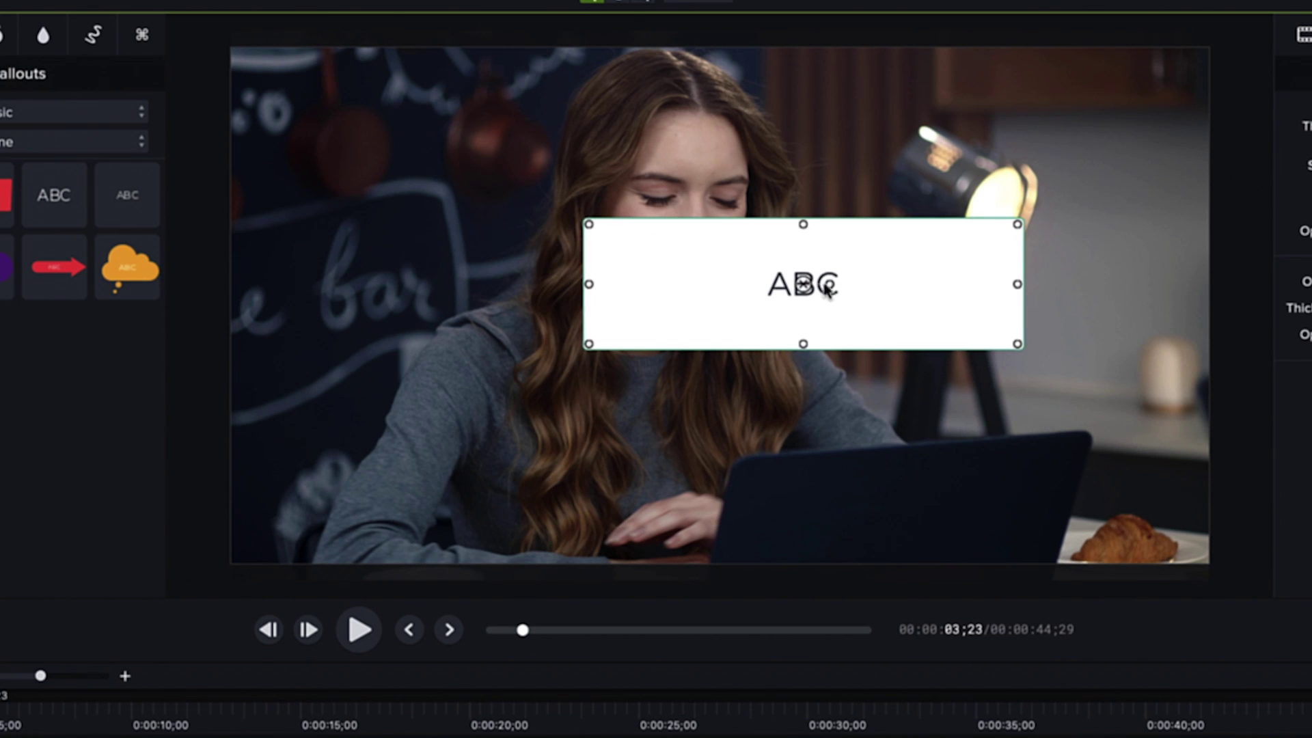
left_click_drag(806, 228, 805, 220)
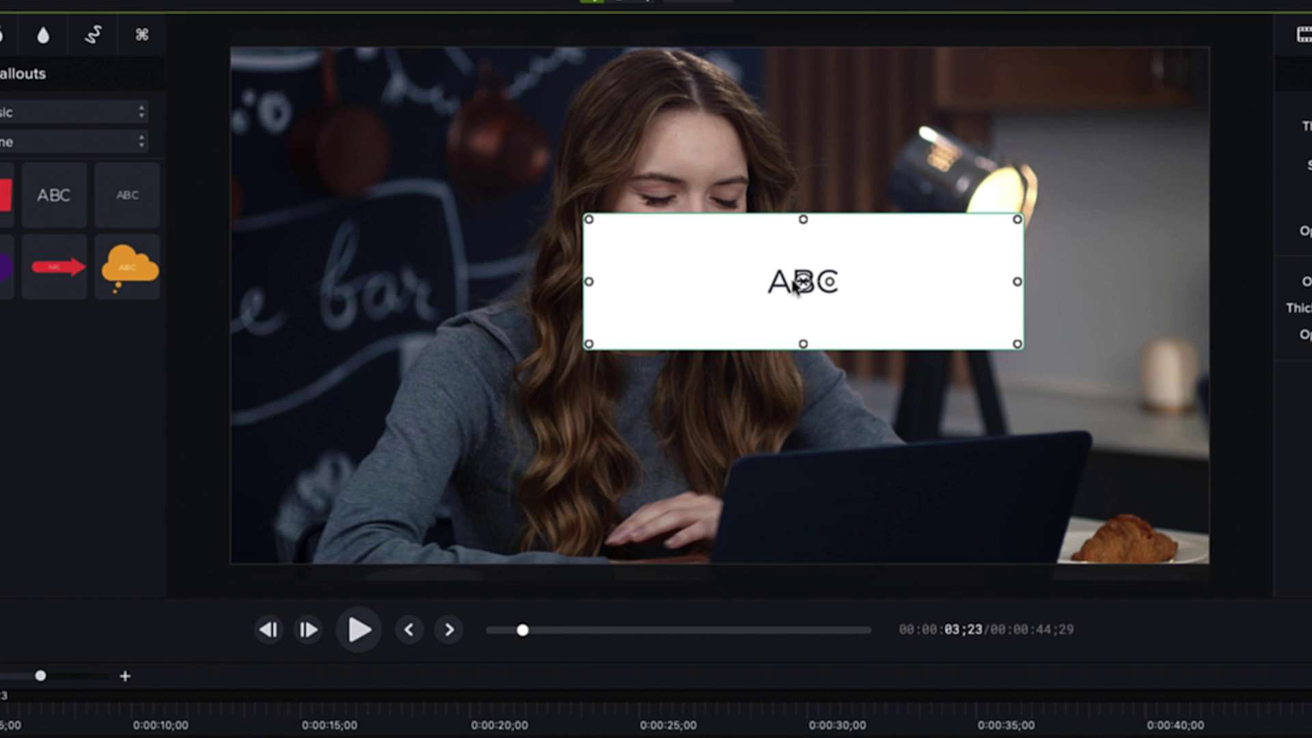
left_click_drag(801, 290, 477, 472)
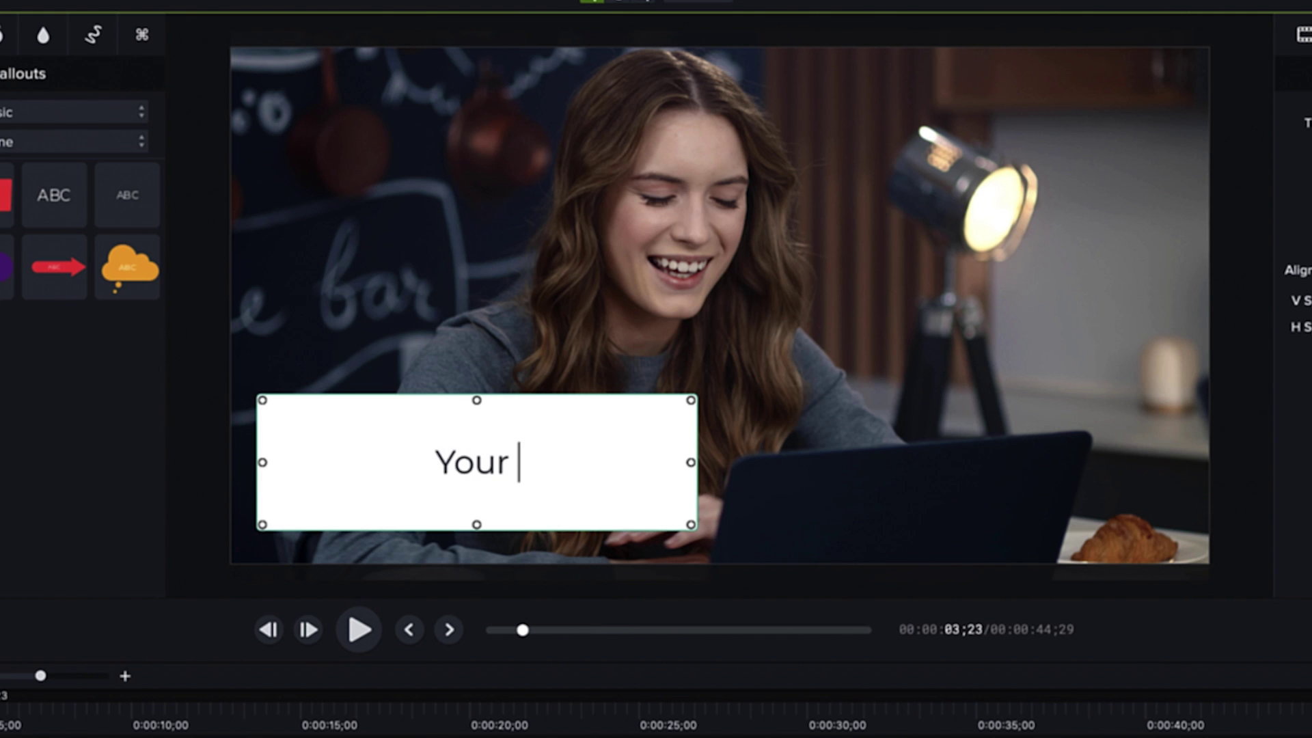
Step: Finish typing 'Your Name Here' and format it as Lato Bold at size 98
type("ere")
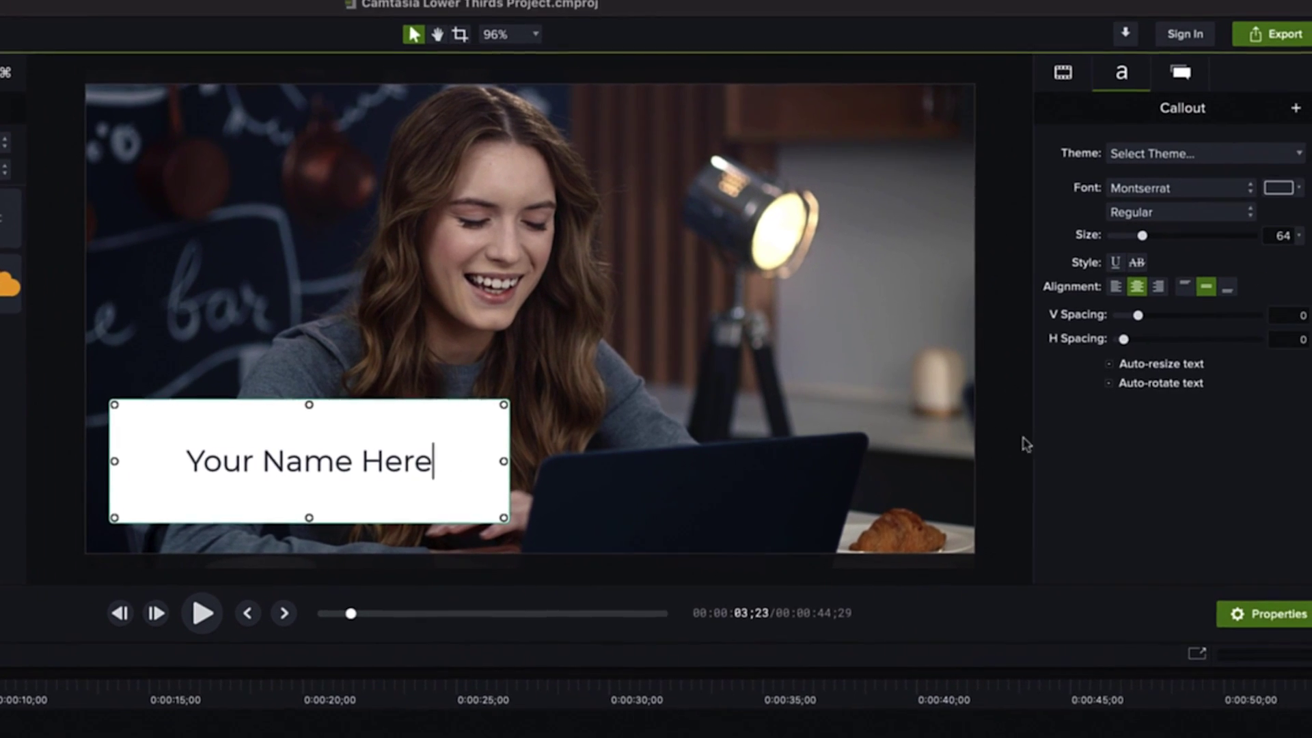
left_click_drag(613, 466, 482, 466)
left_click_drag(1139, 241, 1146, 241)
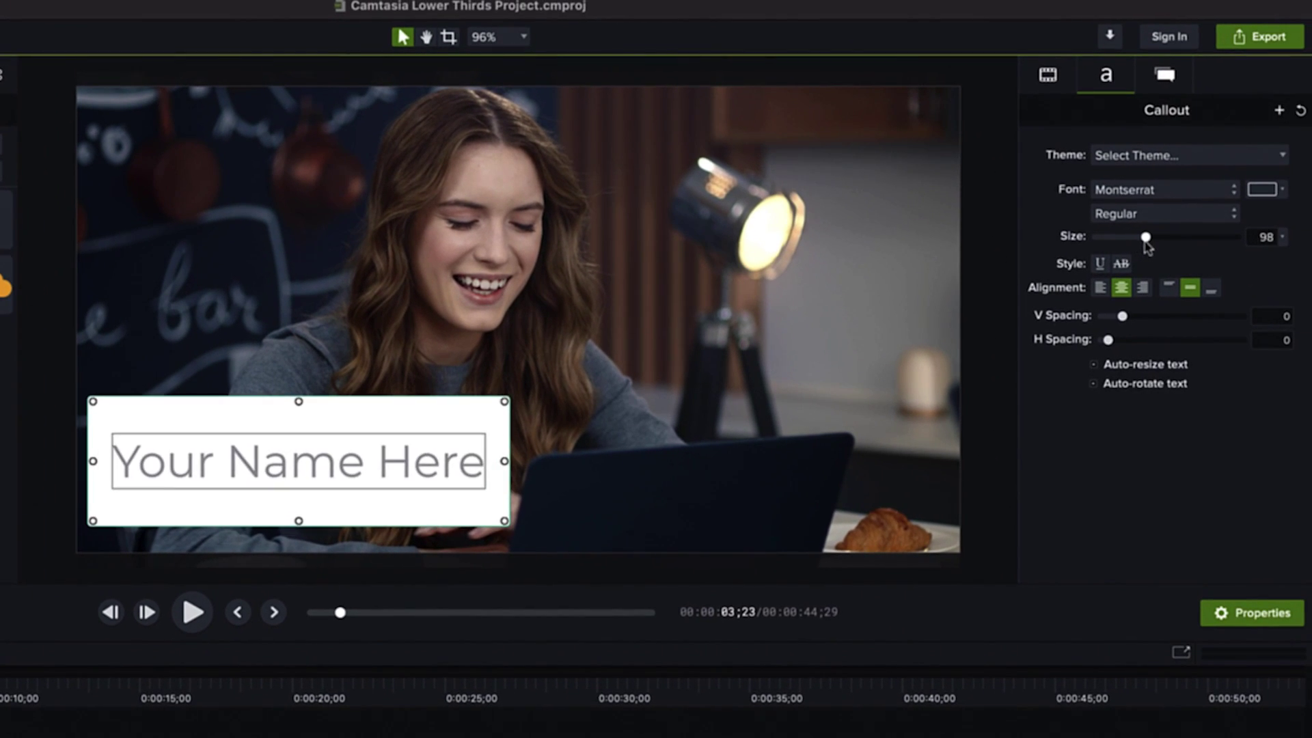
left_click(1162, 189)
left_click(1155, 214)
left_click(1148, 214)
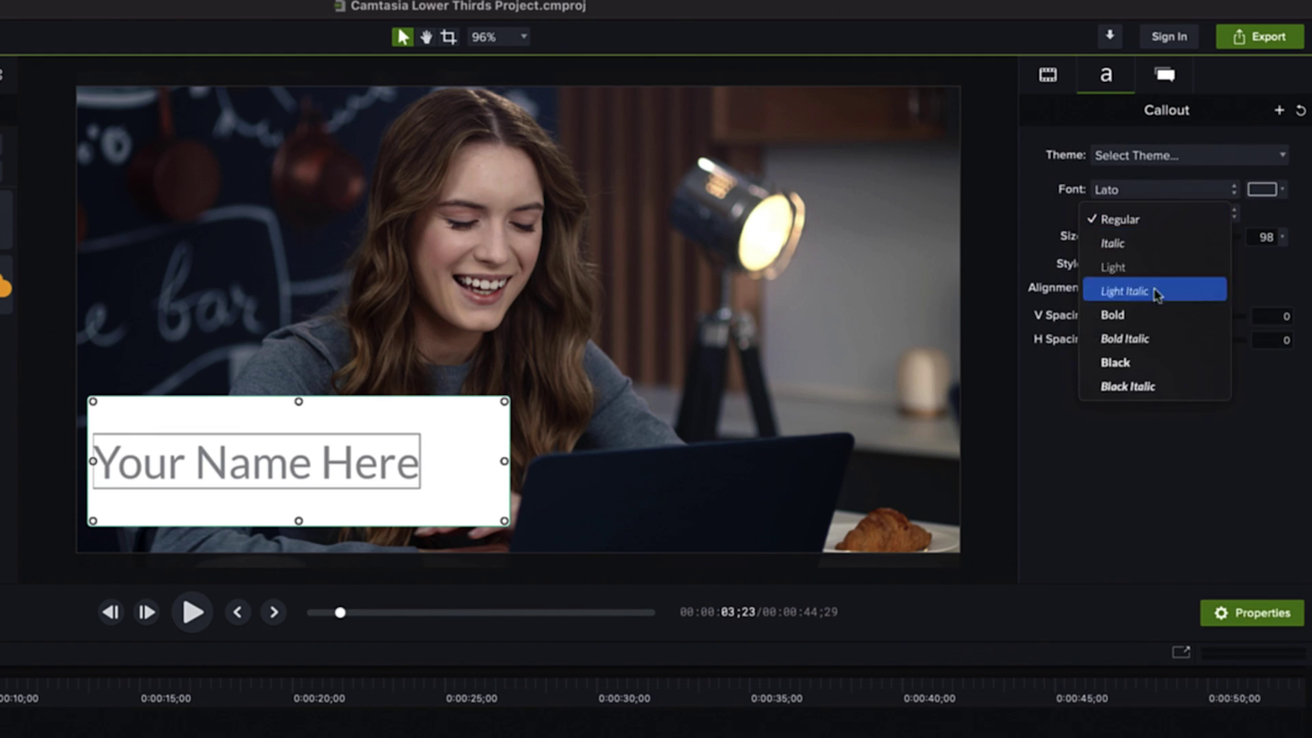
left_click(1140, 316)
Step: Lower the callout box's fill opacity to 46%
left_click(354, 486)
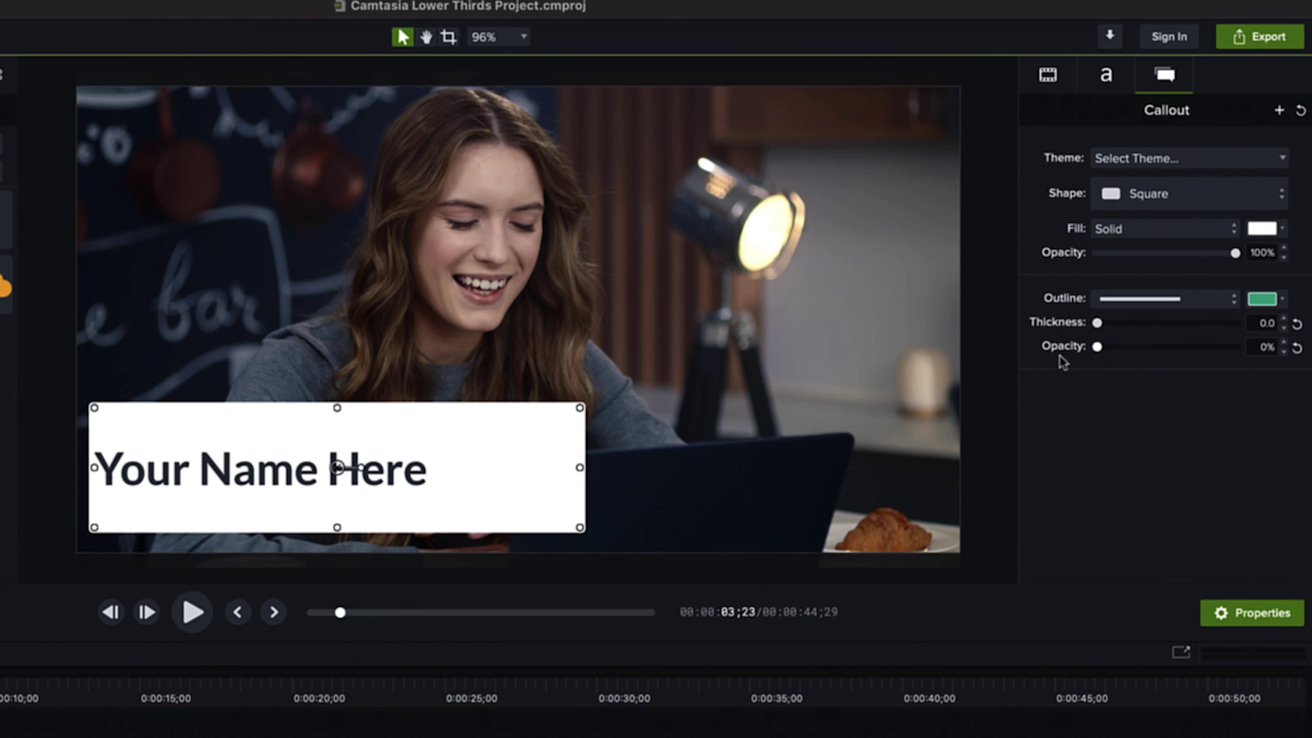
left_click_drag(1239, 258, 1160, 261)
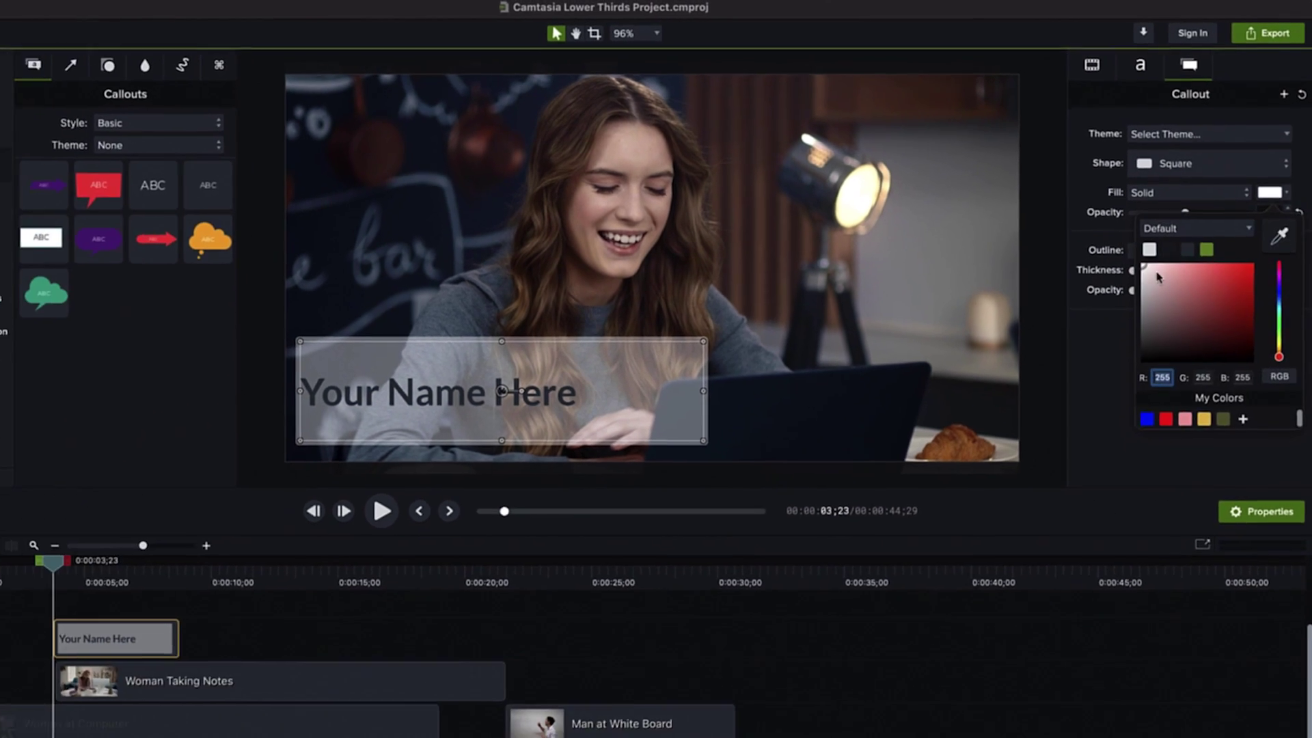
left_click(707, 711)
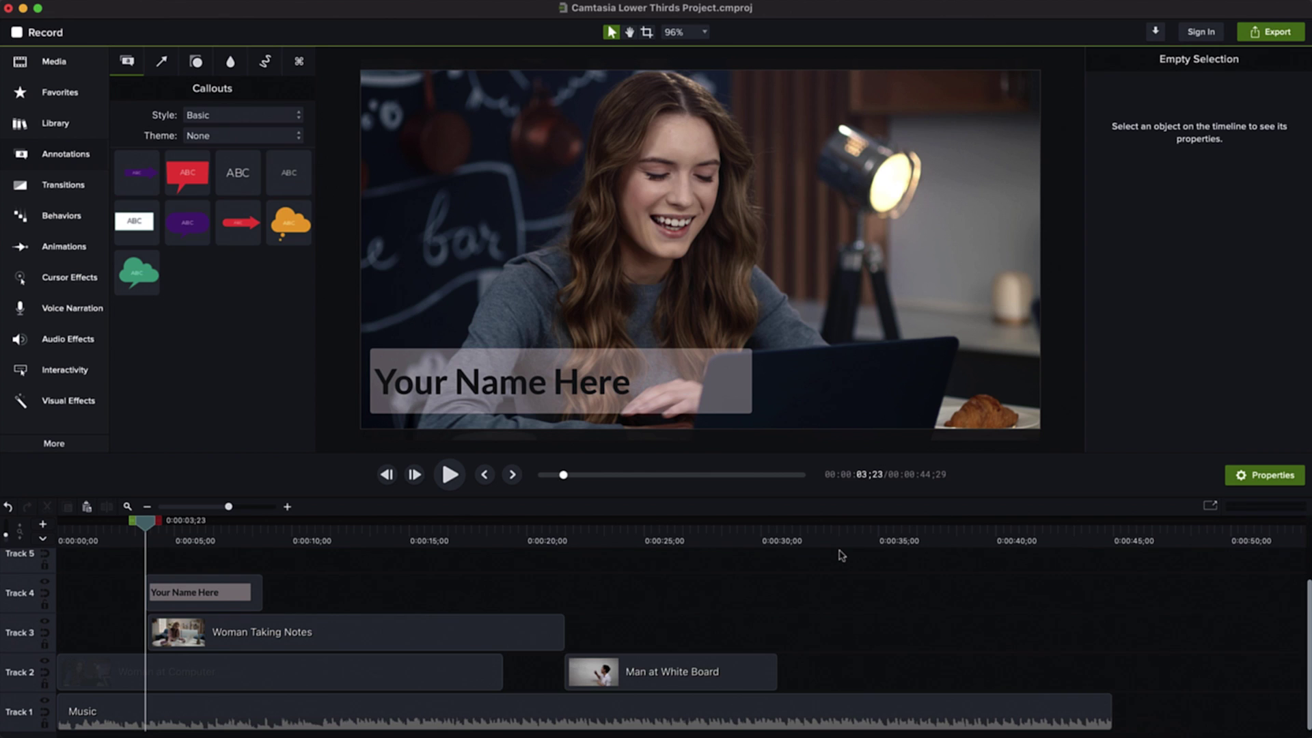
Step: Browse the Transitions list and add Slide Right to the start of the callout clip
left_click(68, 194)
scroll(315, 268, "down", 10)
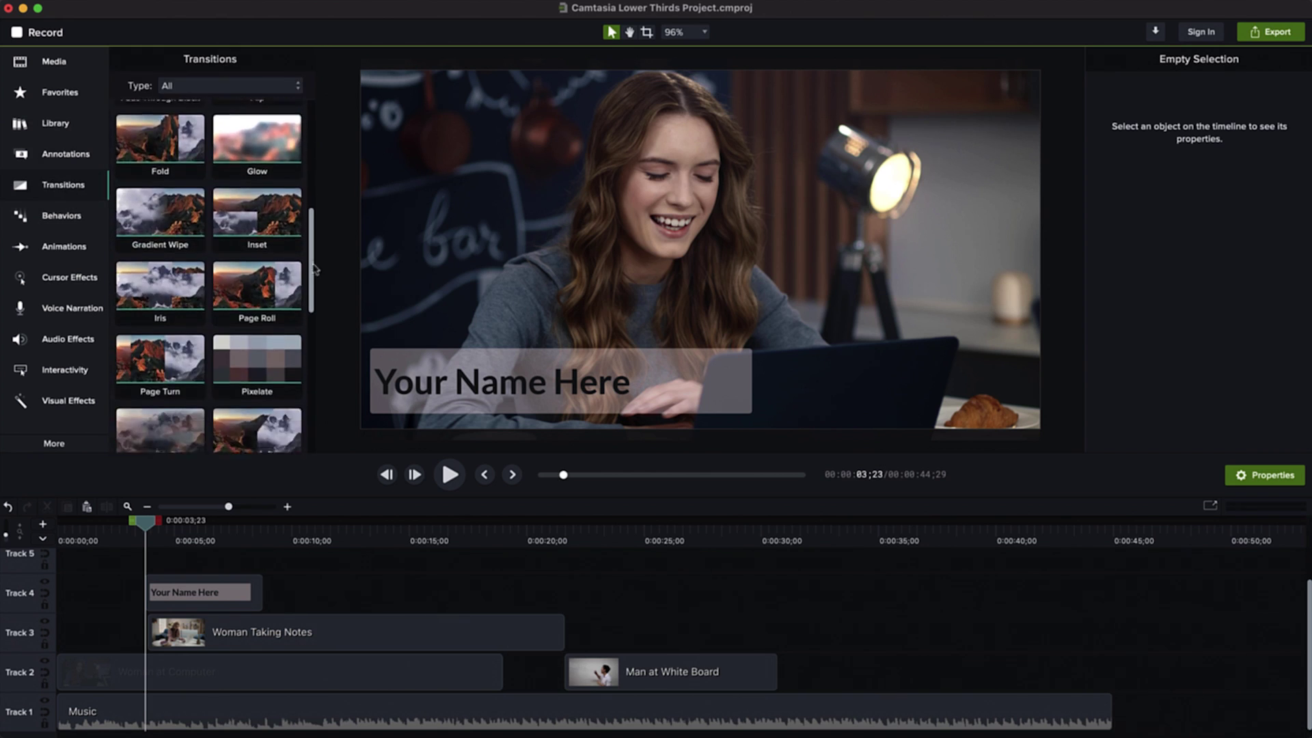
left_click_drag(315, 269, 314, 387)
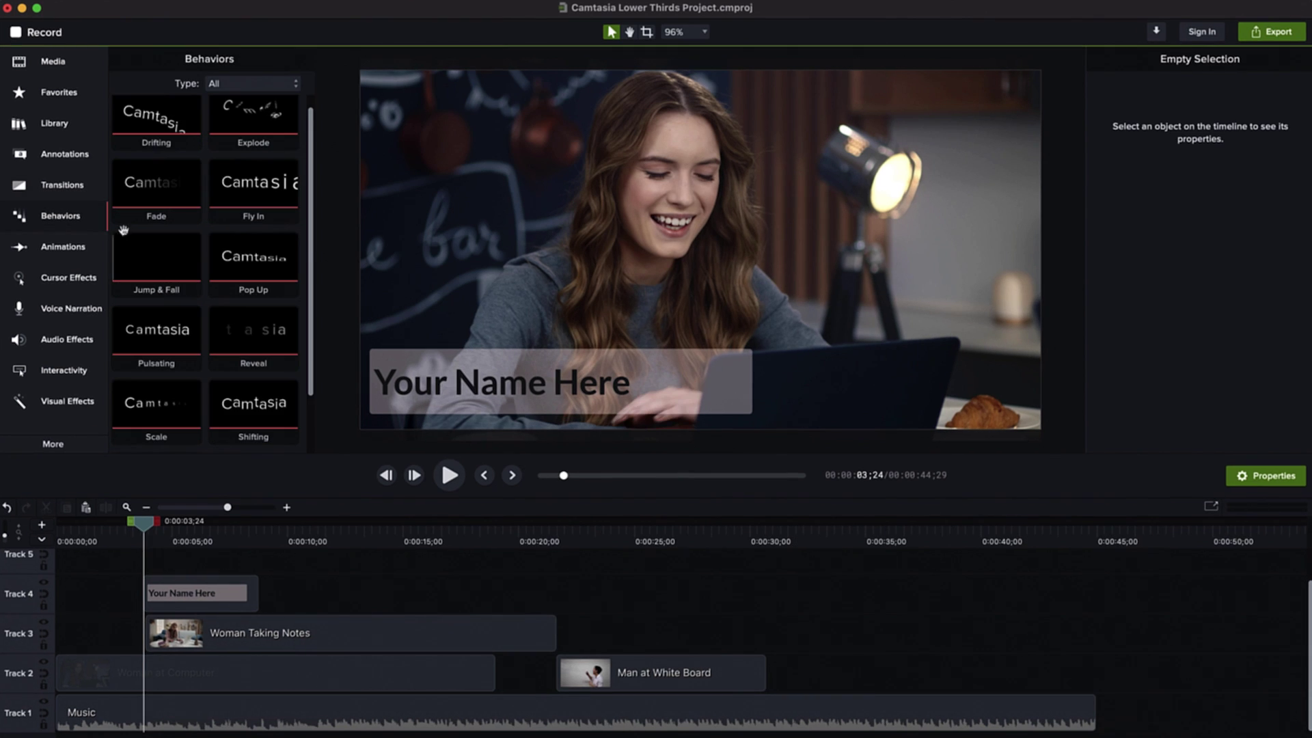
scroll(315, 218, "up", 2)
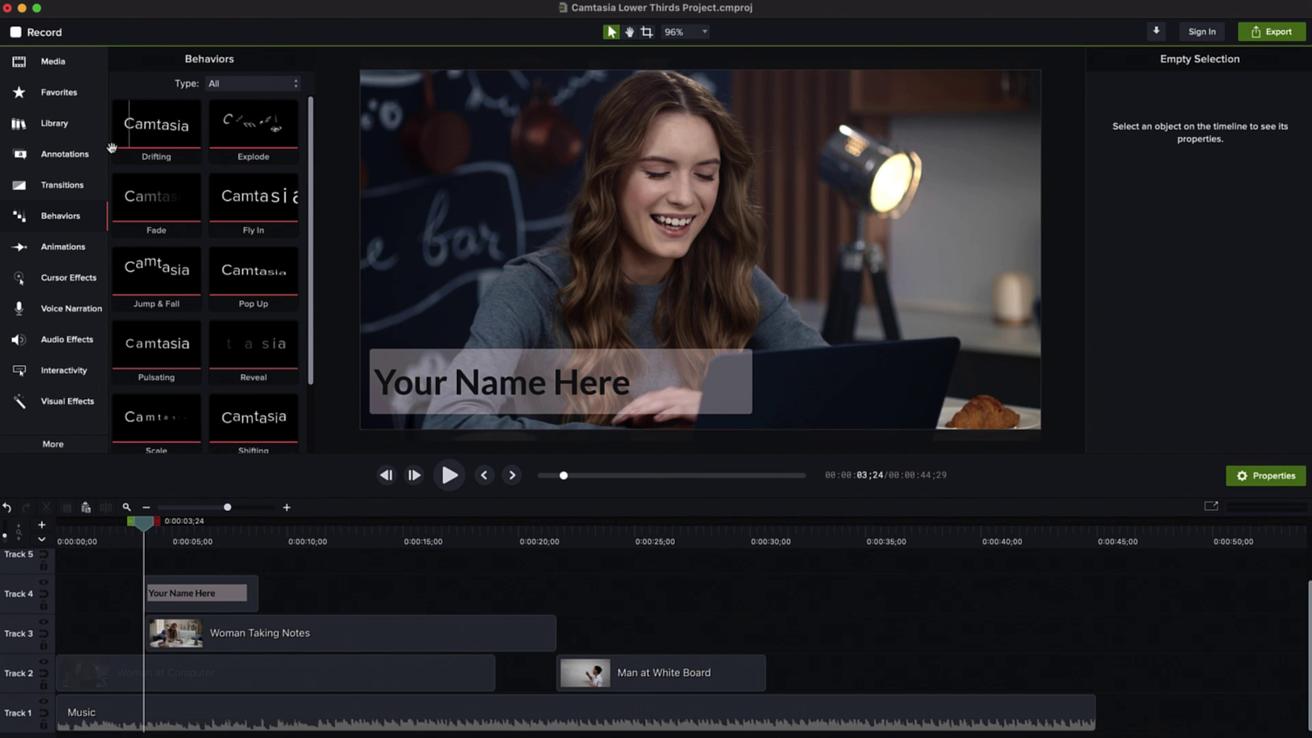
left_click_drag(164, 249, 164, 598)
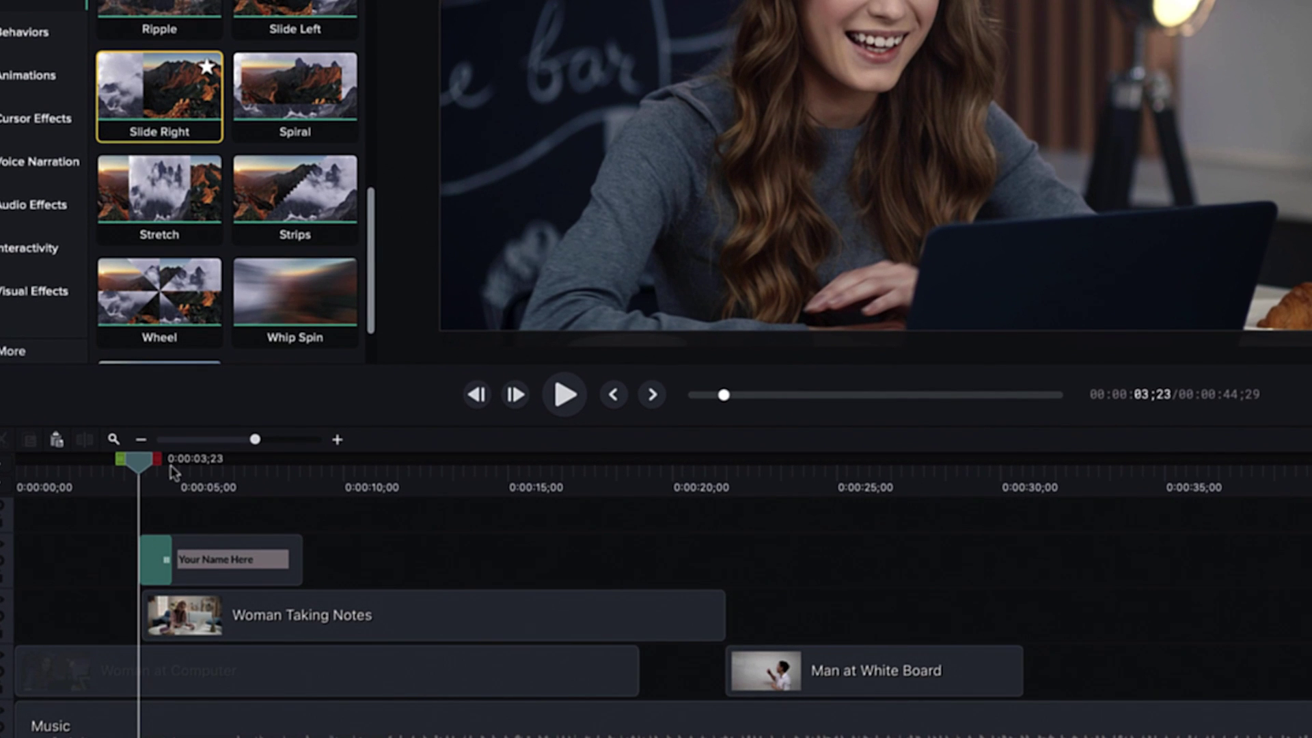
Step: Scrub back before the callout and play it to preview its slide-in and slide-out transitions
left_click_drag(197, 483, 145, 483)
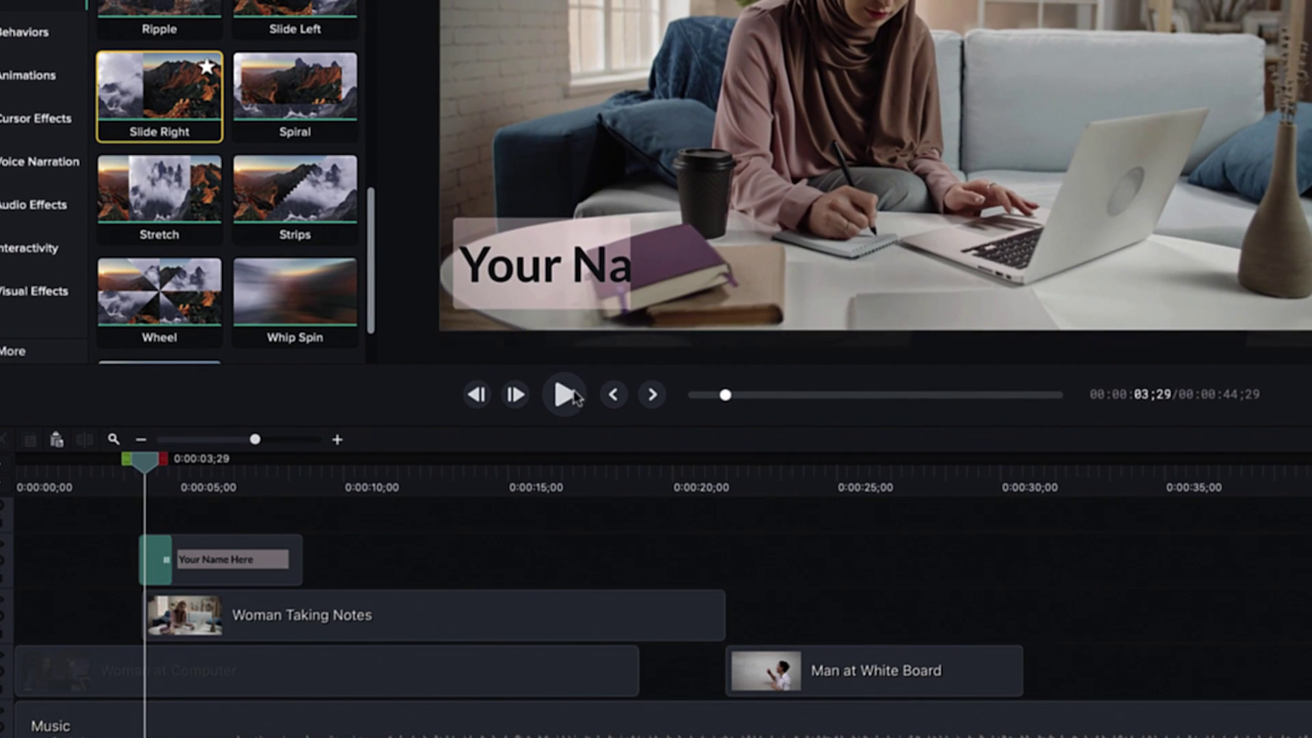
left_click(564, 395)
left_click(131, 465)
key("space")
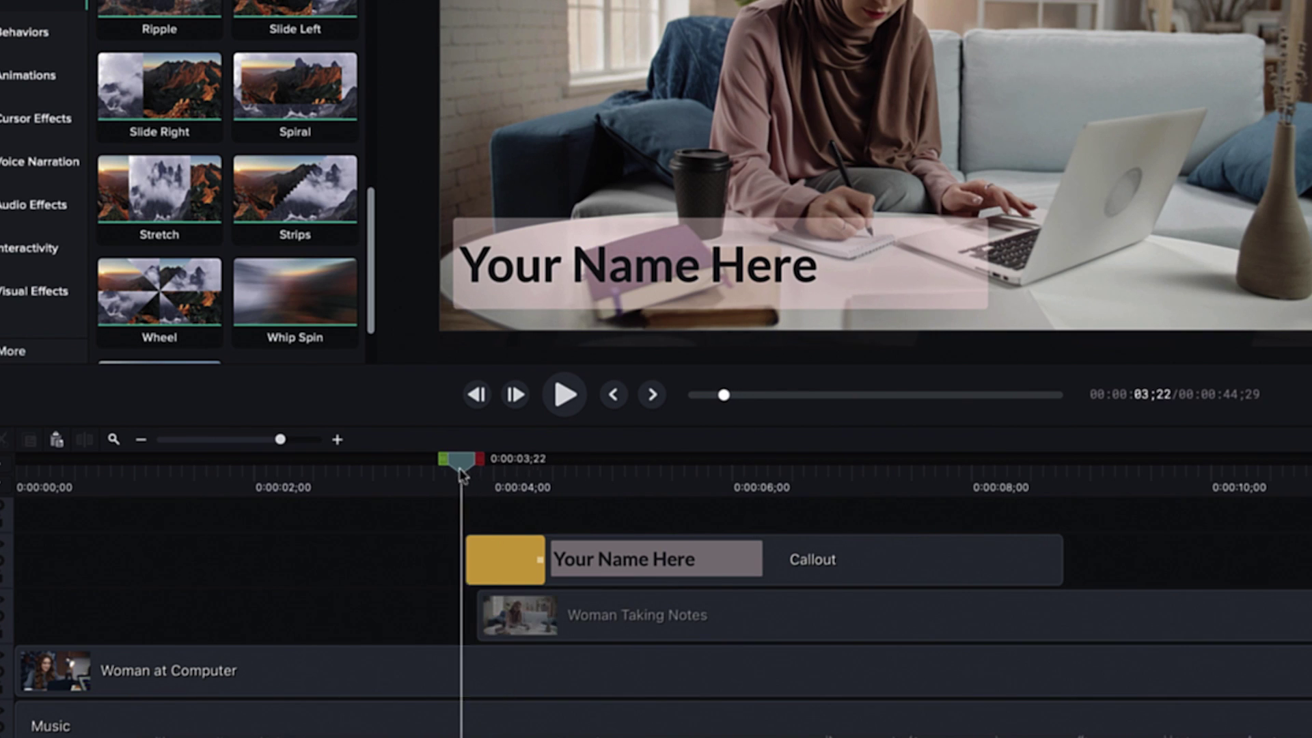
left_click_drag(460, 471, 436, 468)
key("space")
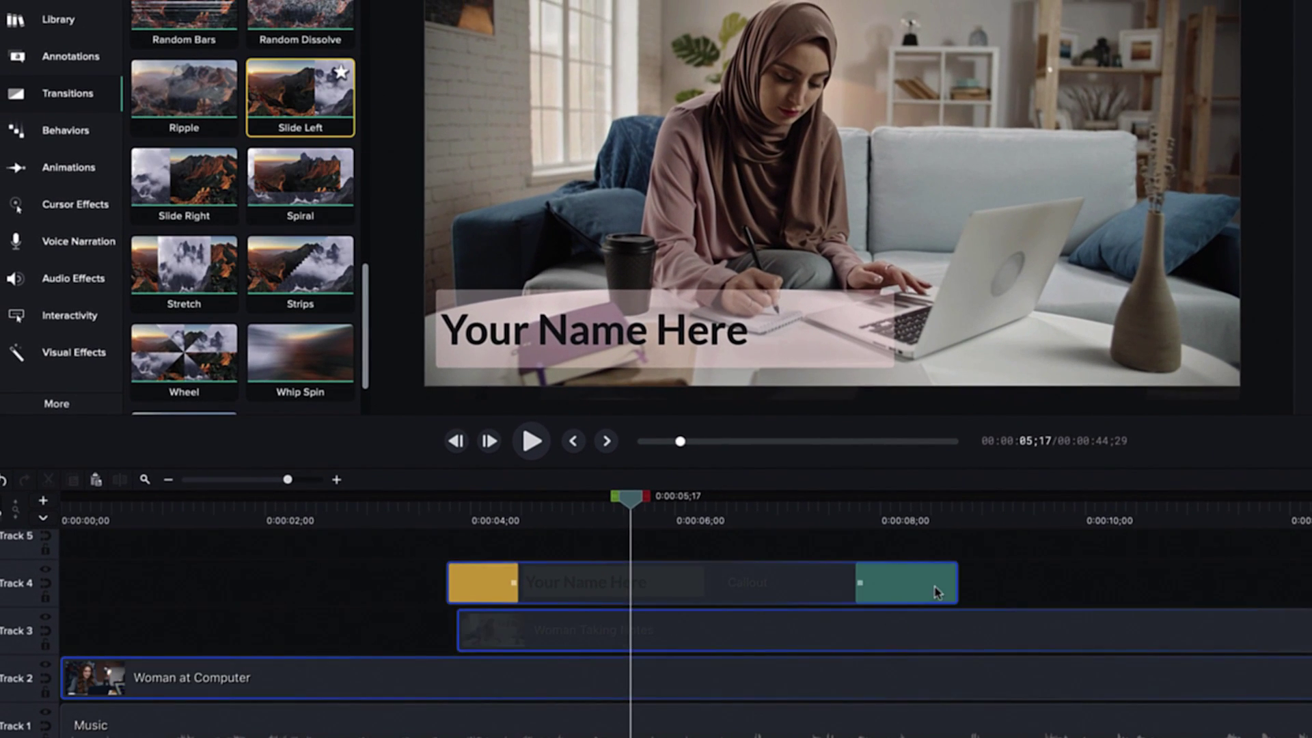
key("space")
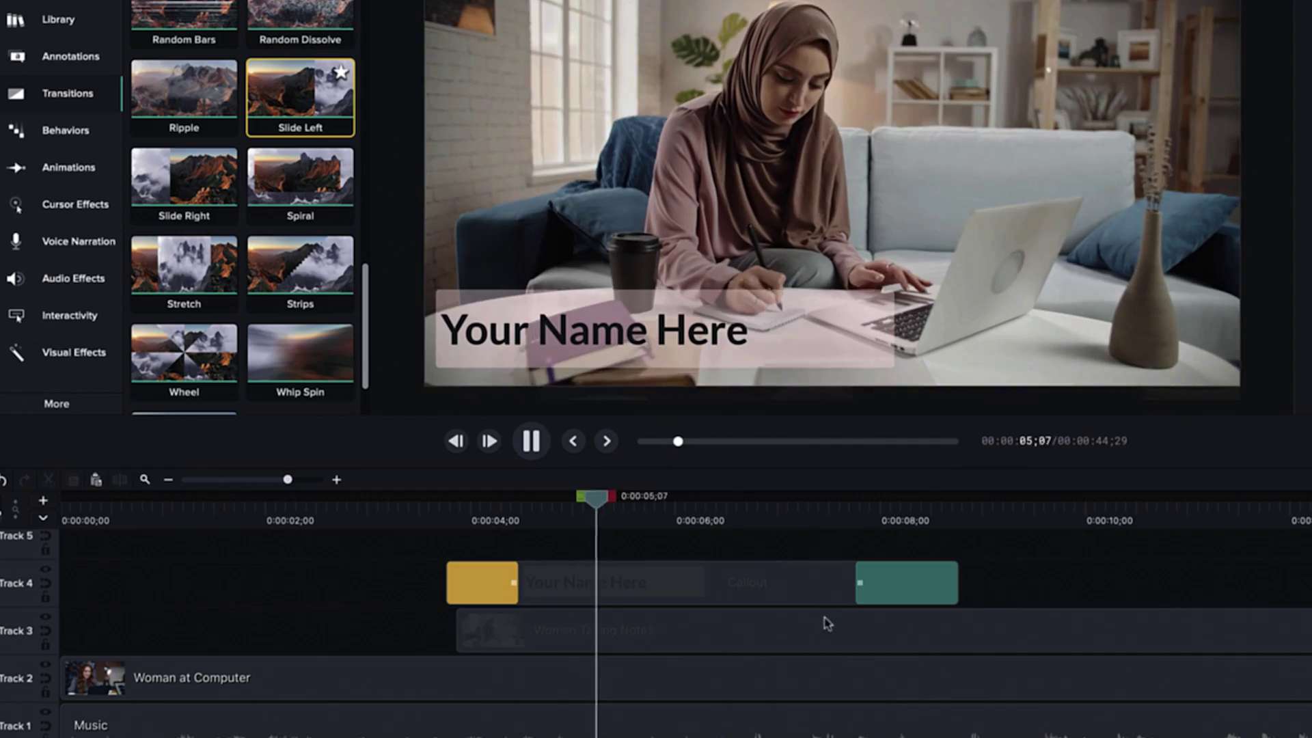